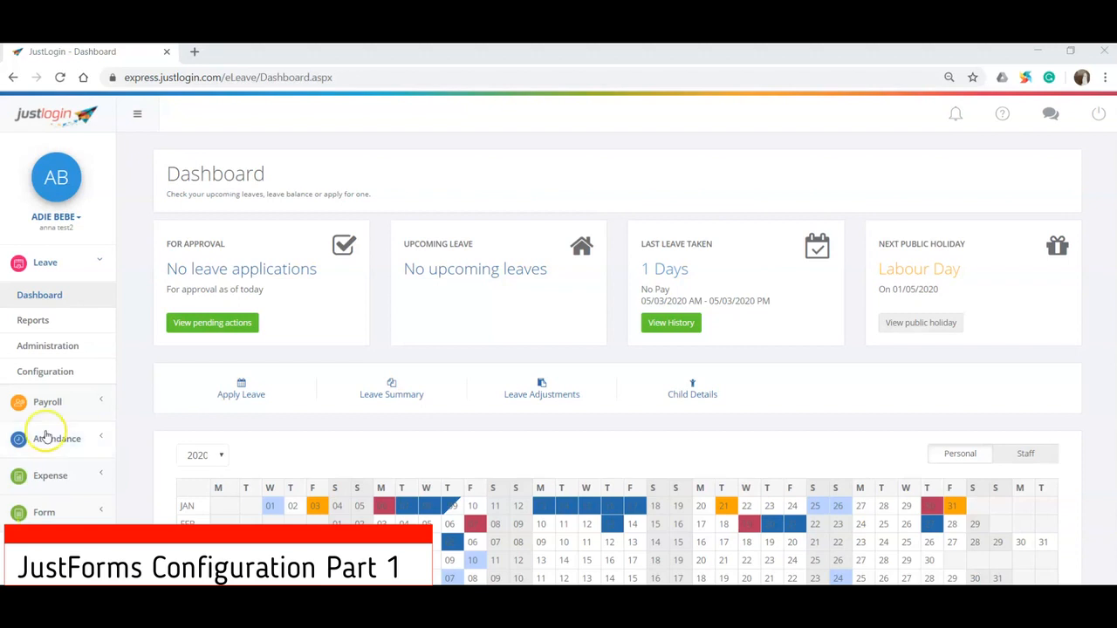
- Switch to the classic version and open Form Administration in the eForm module
left_click(71, 225)
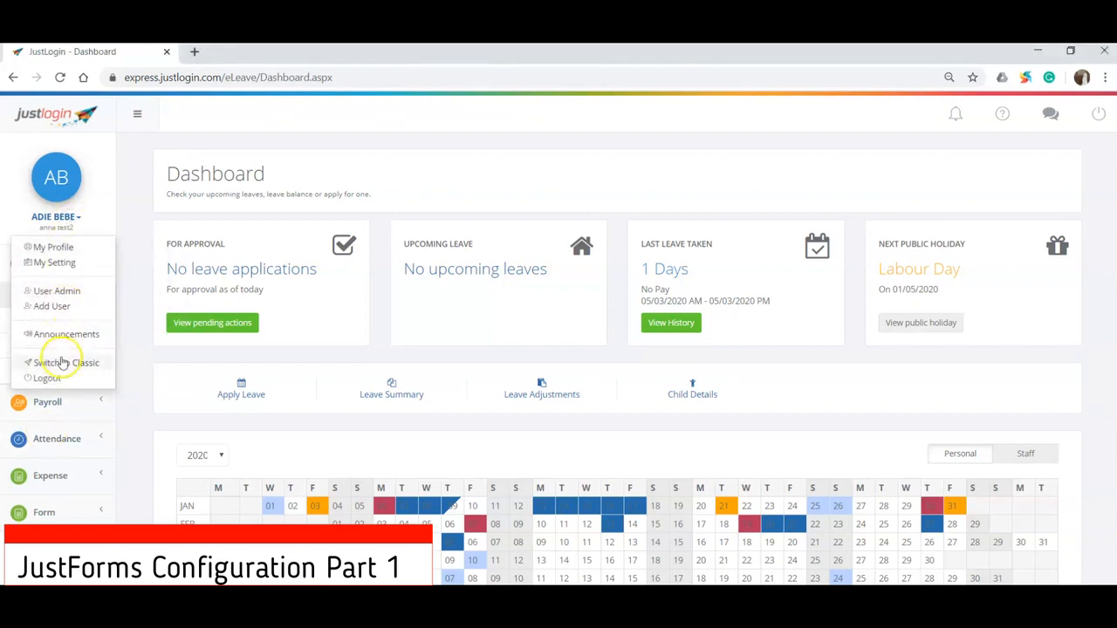
left_click(62, 362)
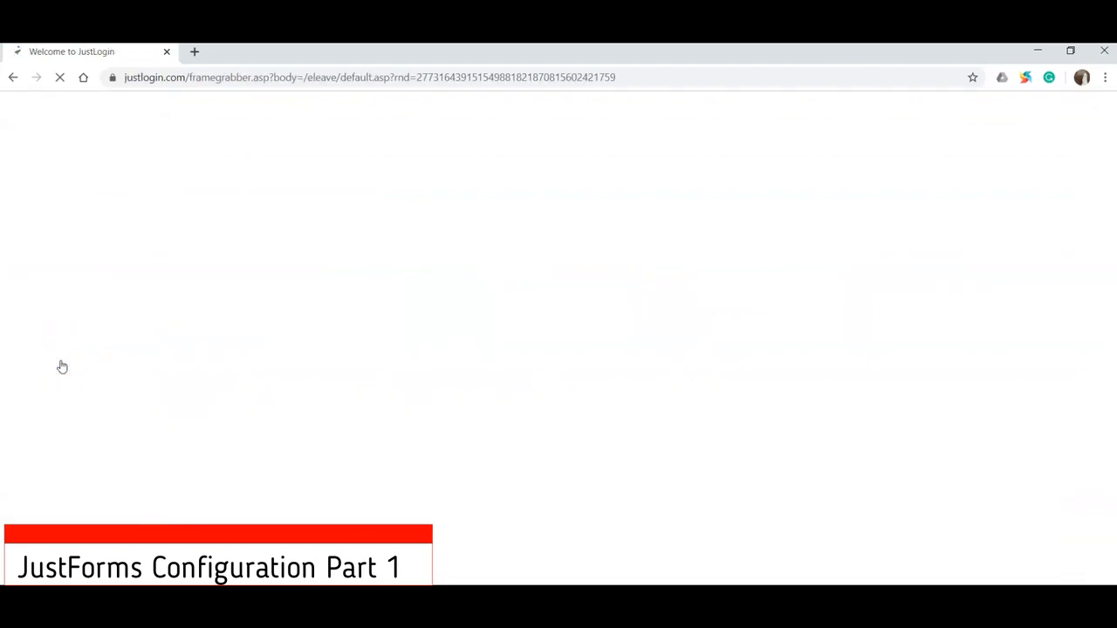
left_click(35, 131)
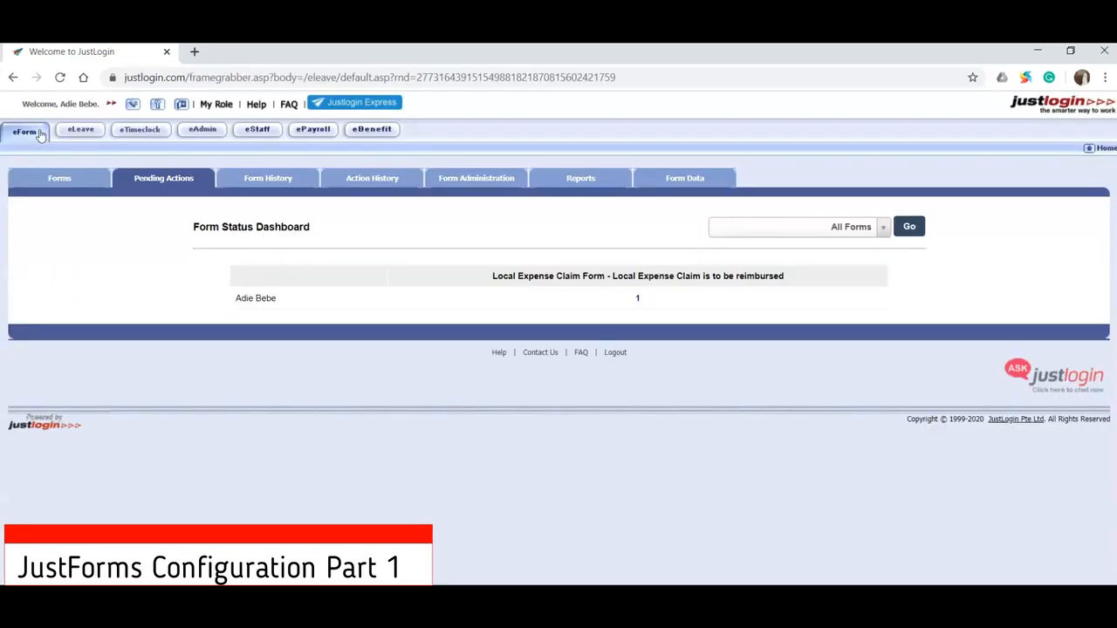
left_click(450, 186)
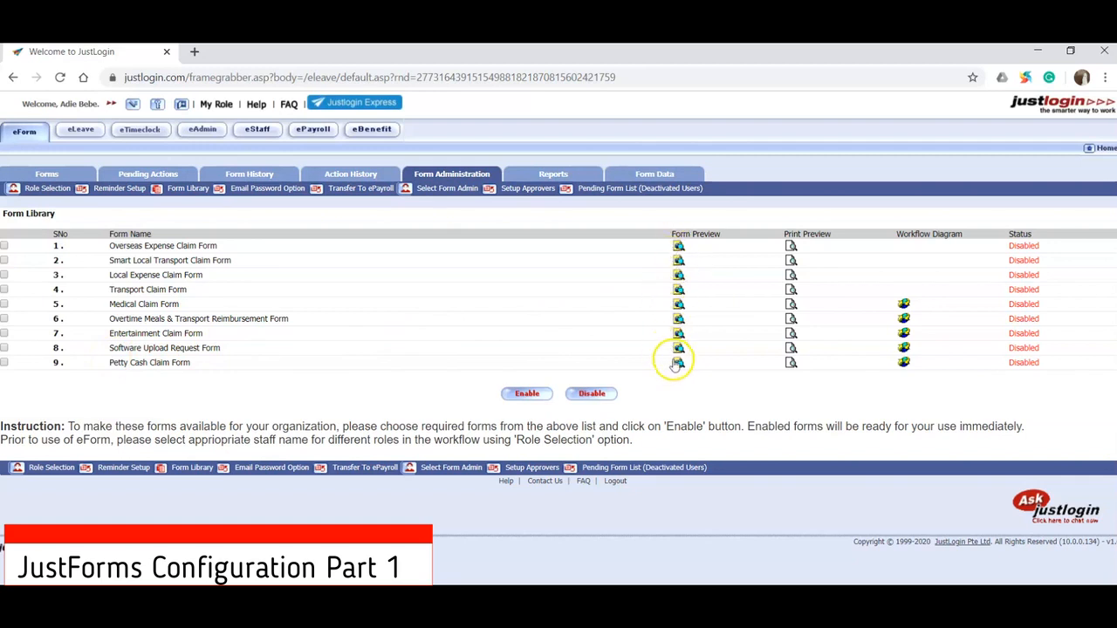
- Enable the Overseas Expense Claim Form and the Local Expense Claim Form in the Form Library
left_click_drag(680, 234, 723, 231)
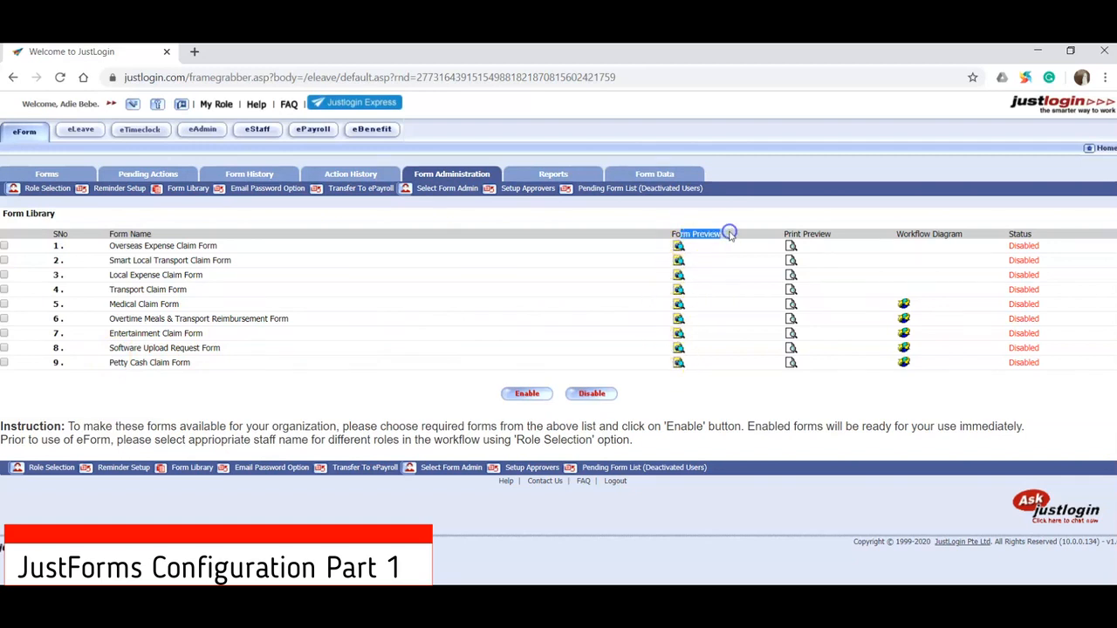
left_click(3, 248)
left_click(3, 275)
left_click(527, 407)
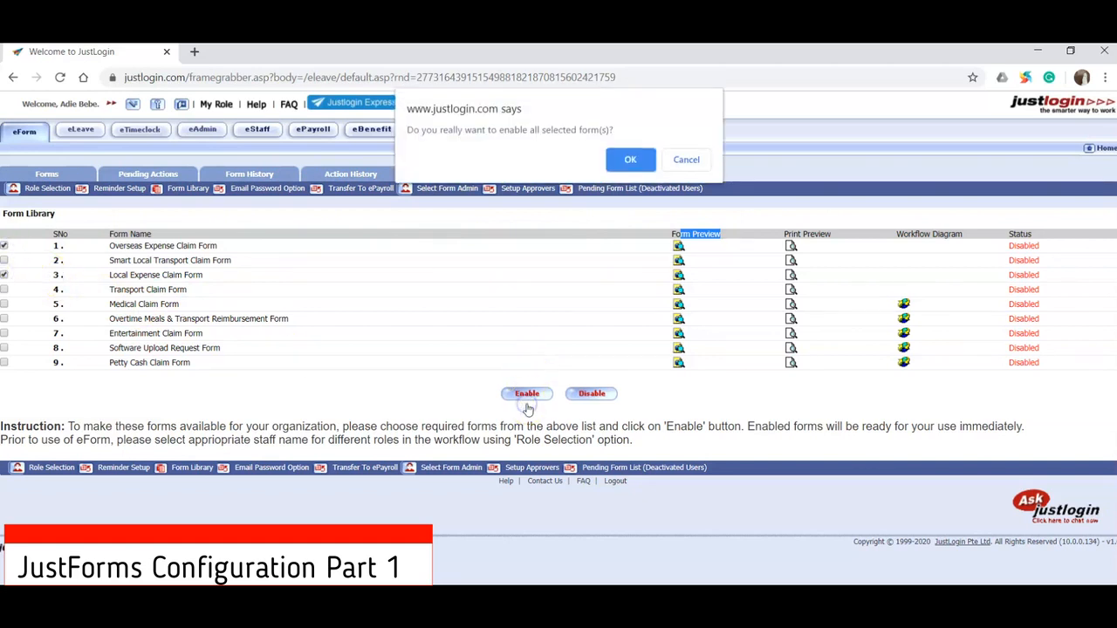
left_click(645, 163)
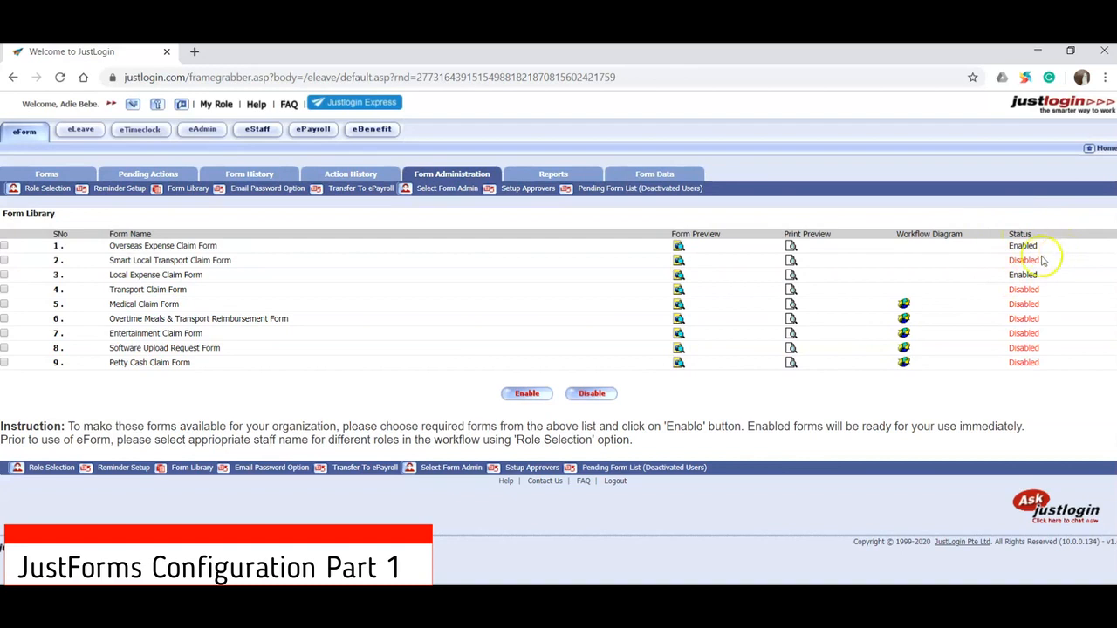
- In Role Selection, turn on Display Below The Form for the Local and Overseas Expense Claim Forms
left_click(48, 190)
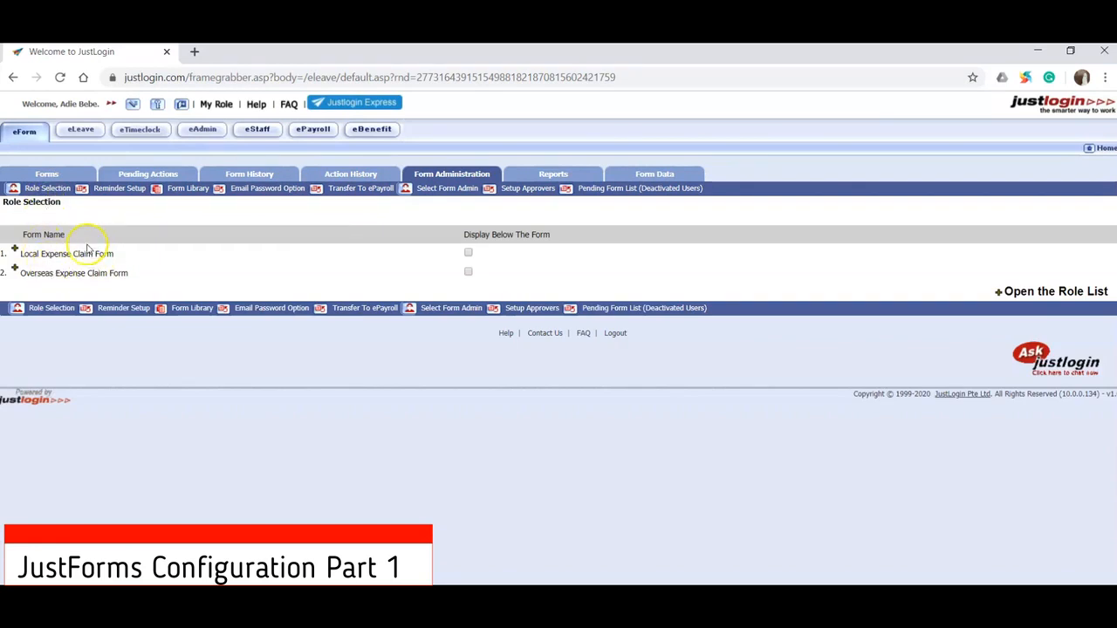
left_click_drag(473, 236, 555, 241)
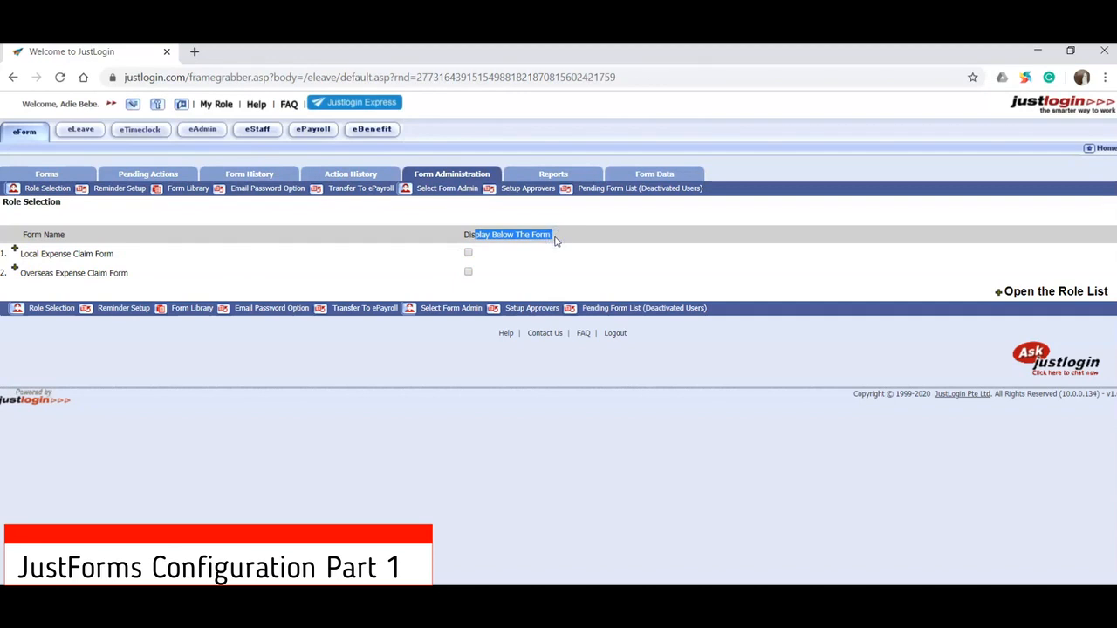
left_click(469, 253)
left_click(468, 272)
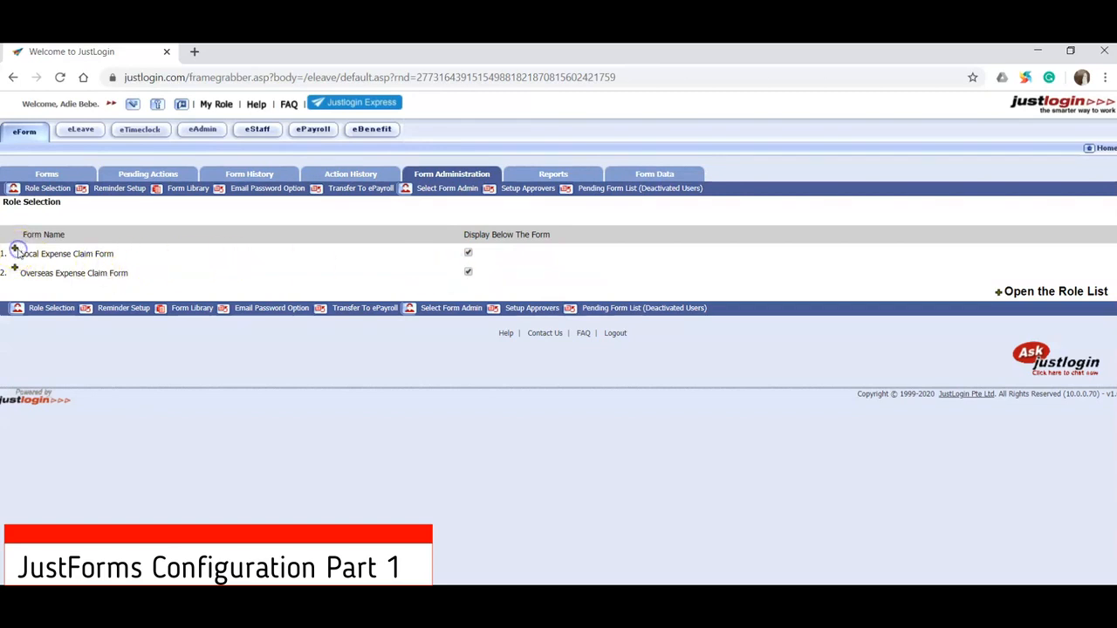
- Assign the first three listed staff members as Approver 1 of the Local Expense Claim Form and show the assigned list
left_click(26, 253)
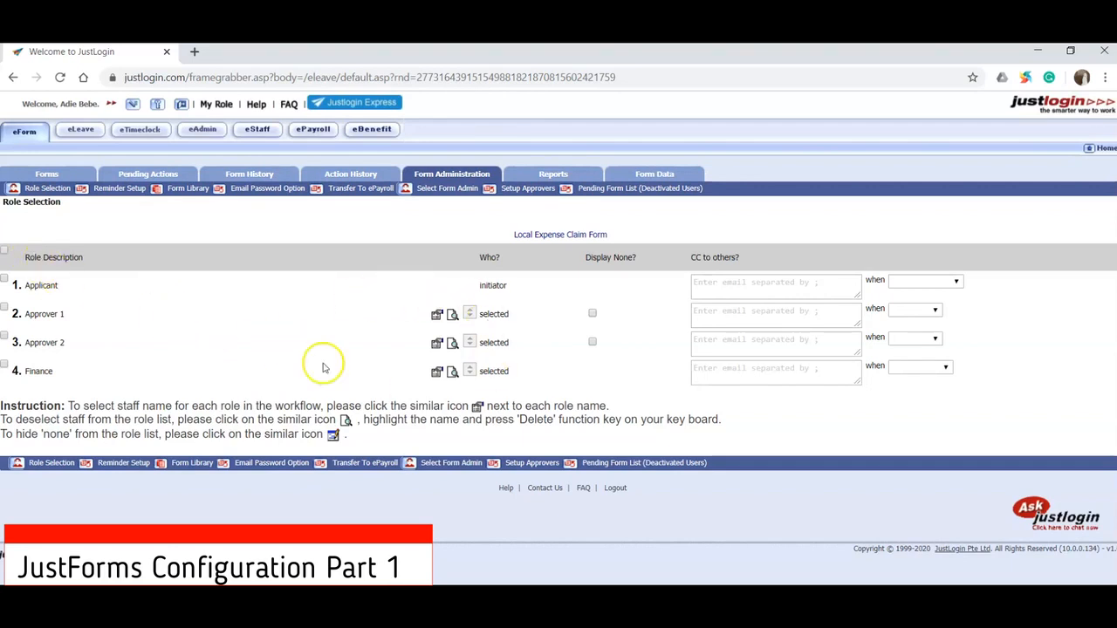
left_click(437, 315)
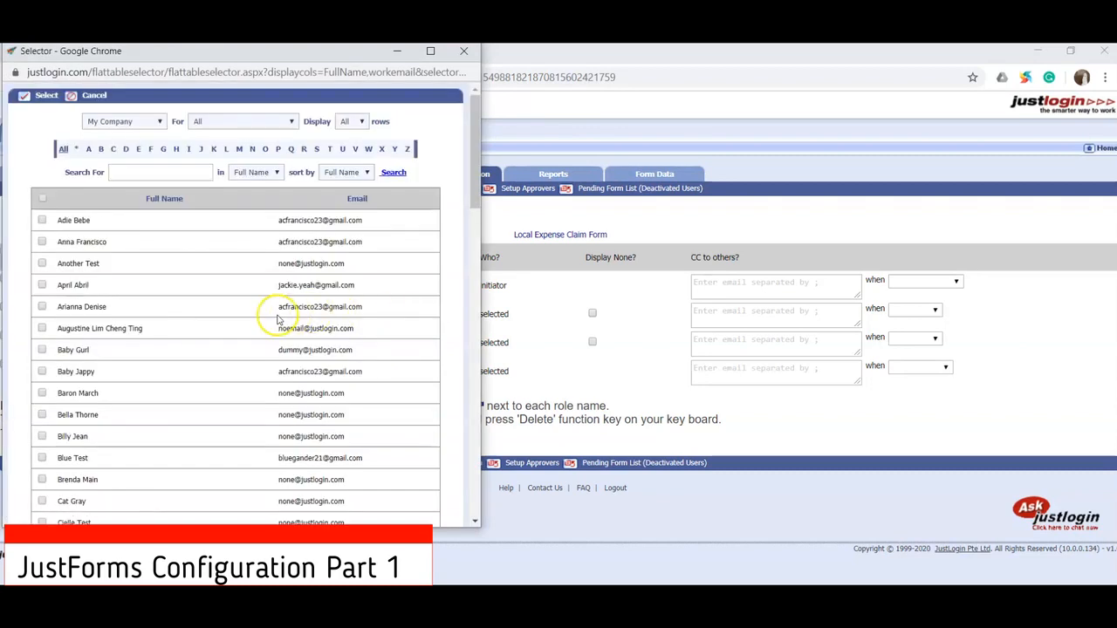
left_click(42, 220)
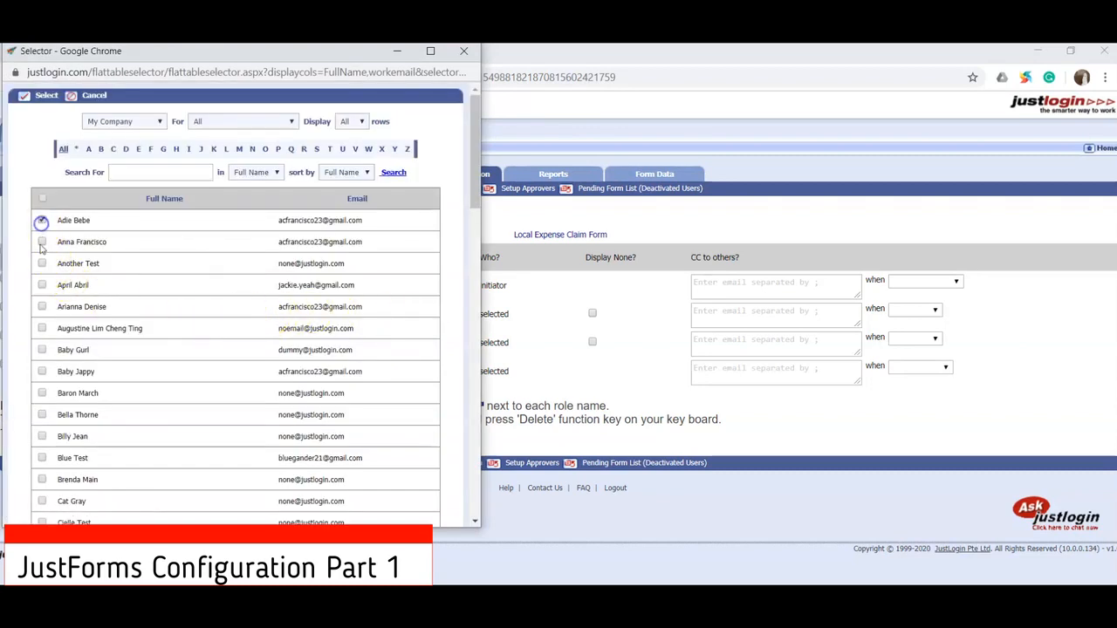
left_click(42, 242)
left_click(42, 263)
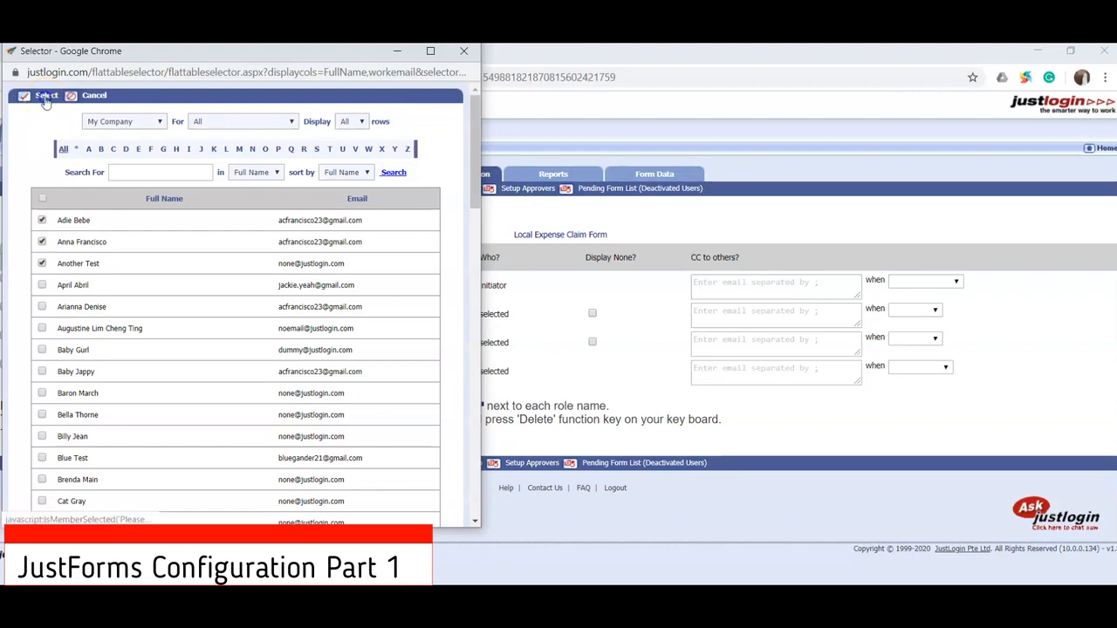
left_click(44, 95)
left_click(369, 202)
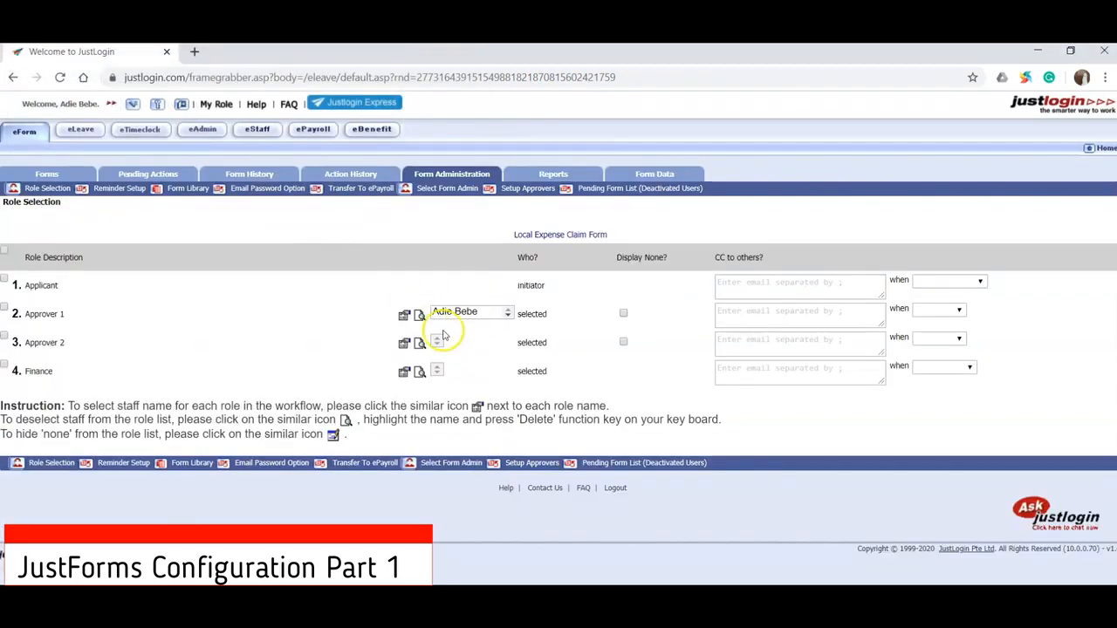
left_click(417, 313)
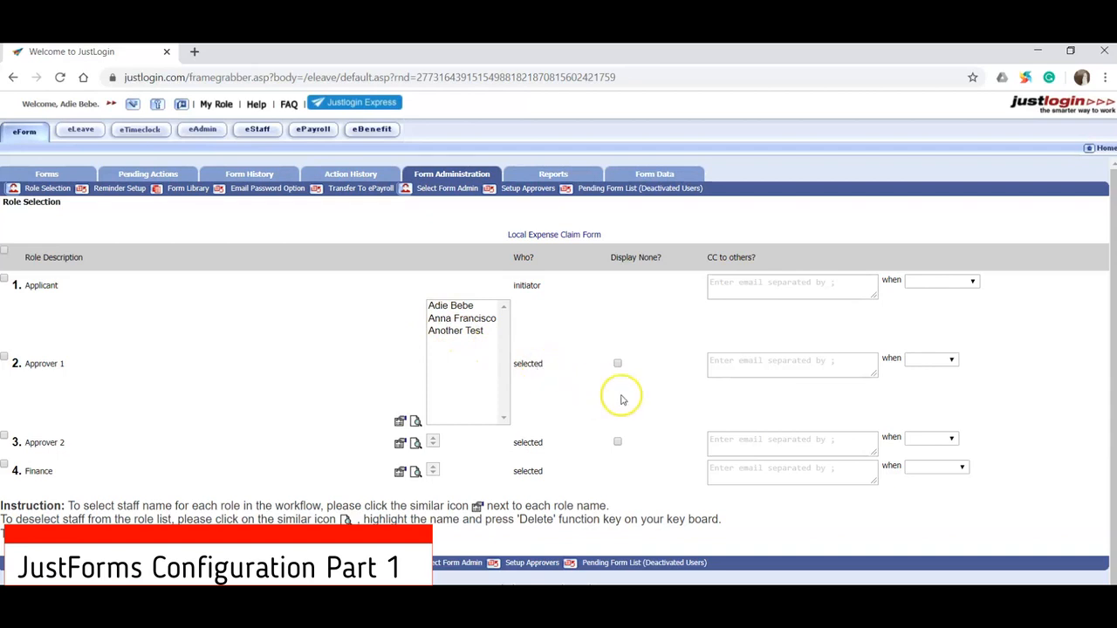
- Turn on the Display None option for the Approver 2 role of the Local Expense Claim Form
left_click_drag(613, 258, 650, 258)
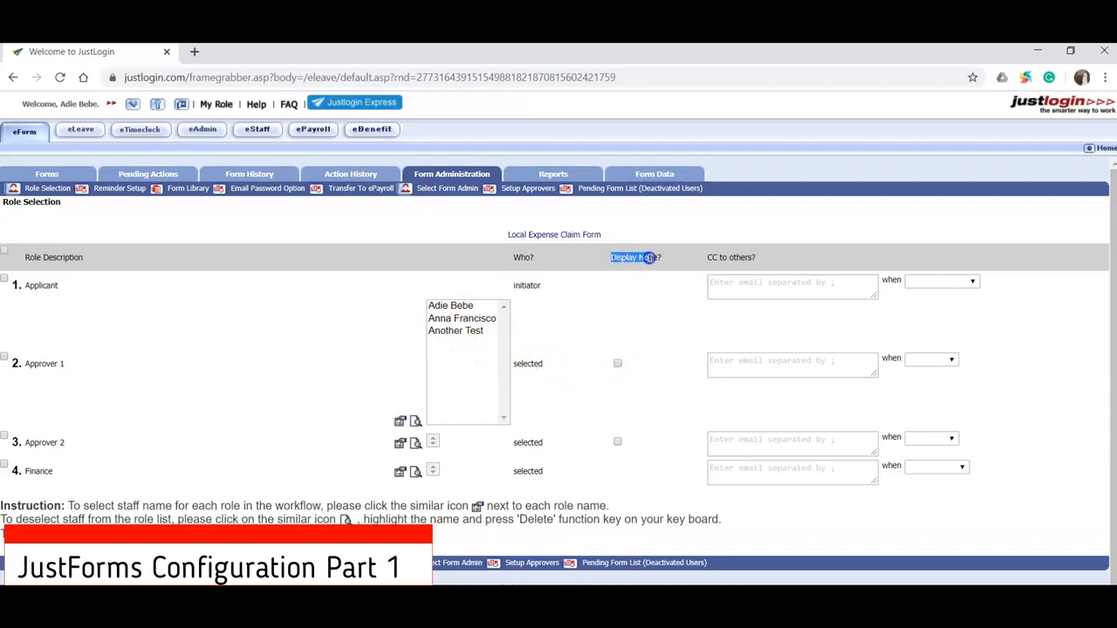
left_click(617, 442)
left_click(635, 443)
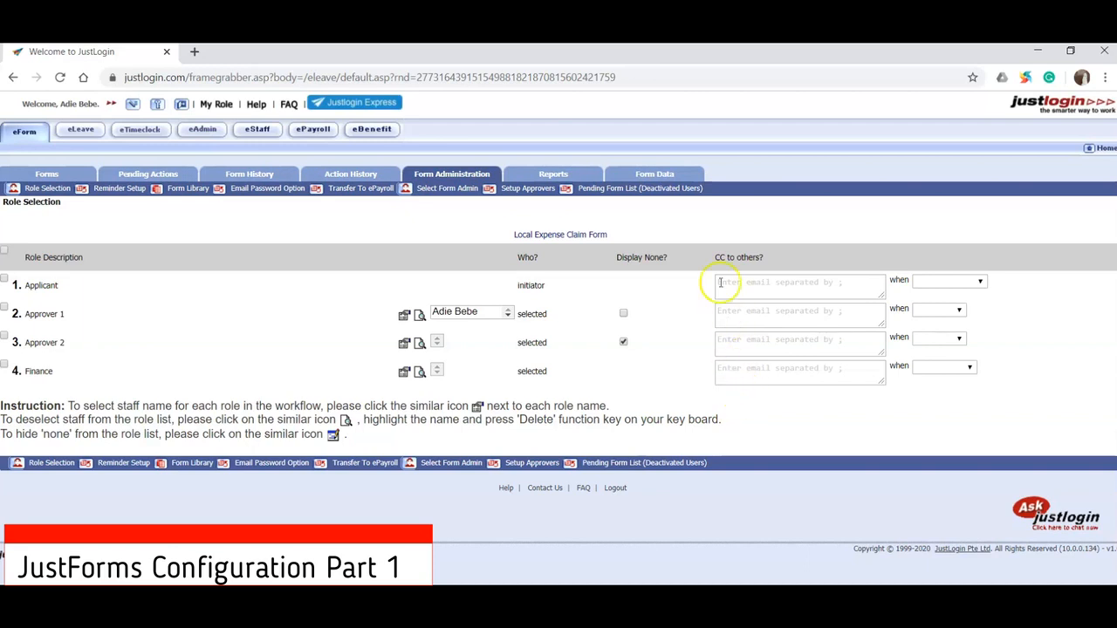
- Enter a CC email address for Approver 1 and open its Approve and Reject condition choices
left_click_drag(725, 257, 791, 260)
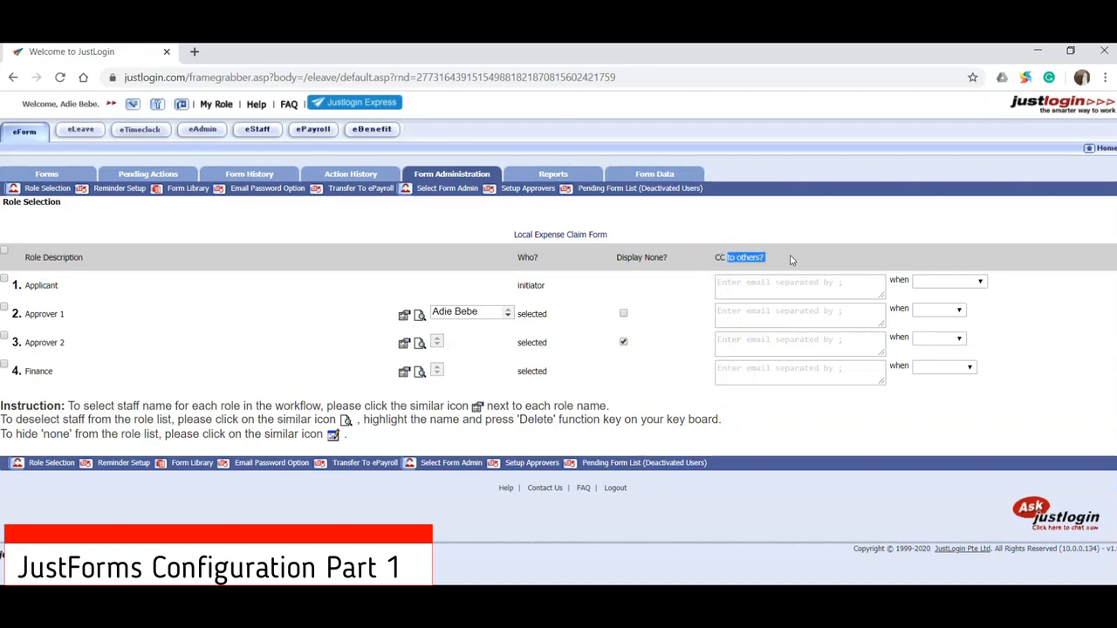
left_click(817, 319)
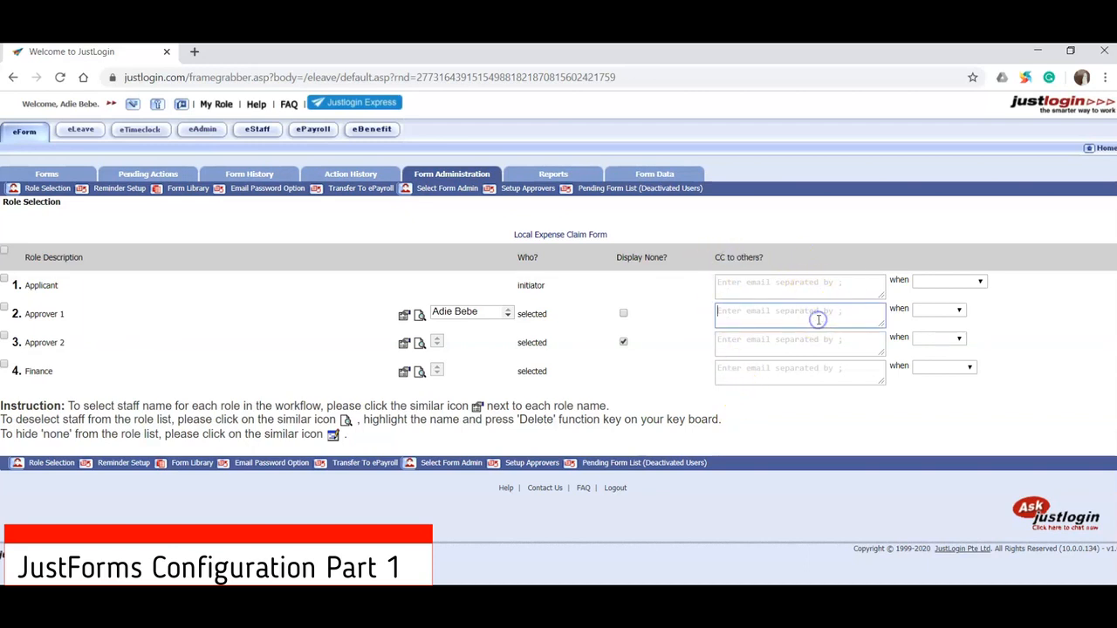
key("ctrl+v")
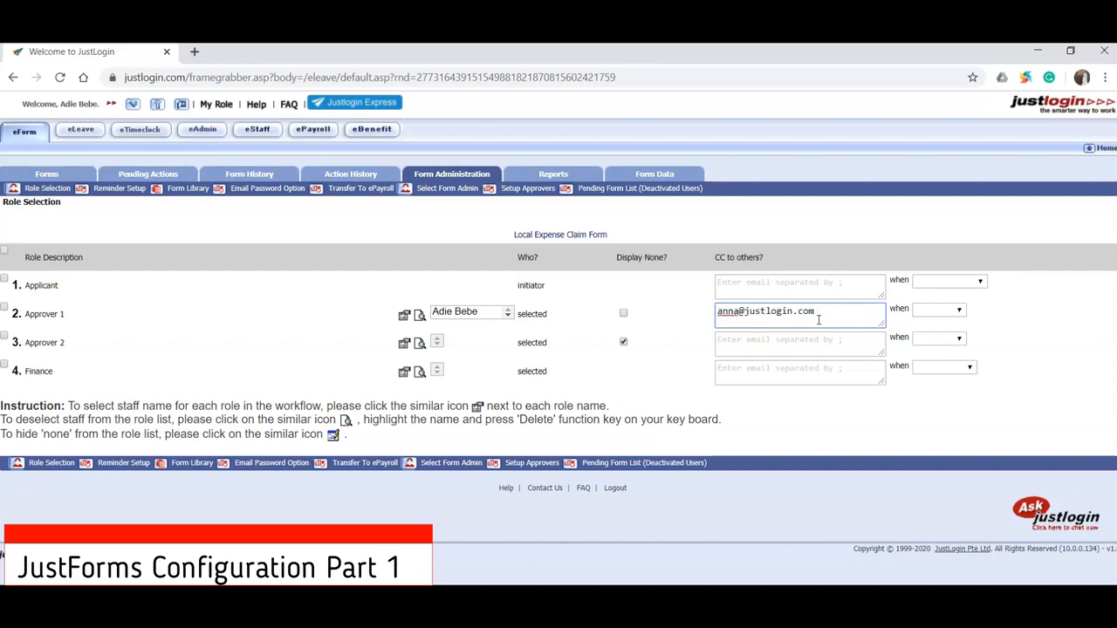
left_click(927, 310)
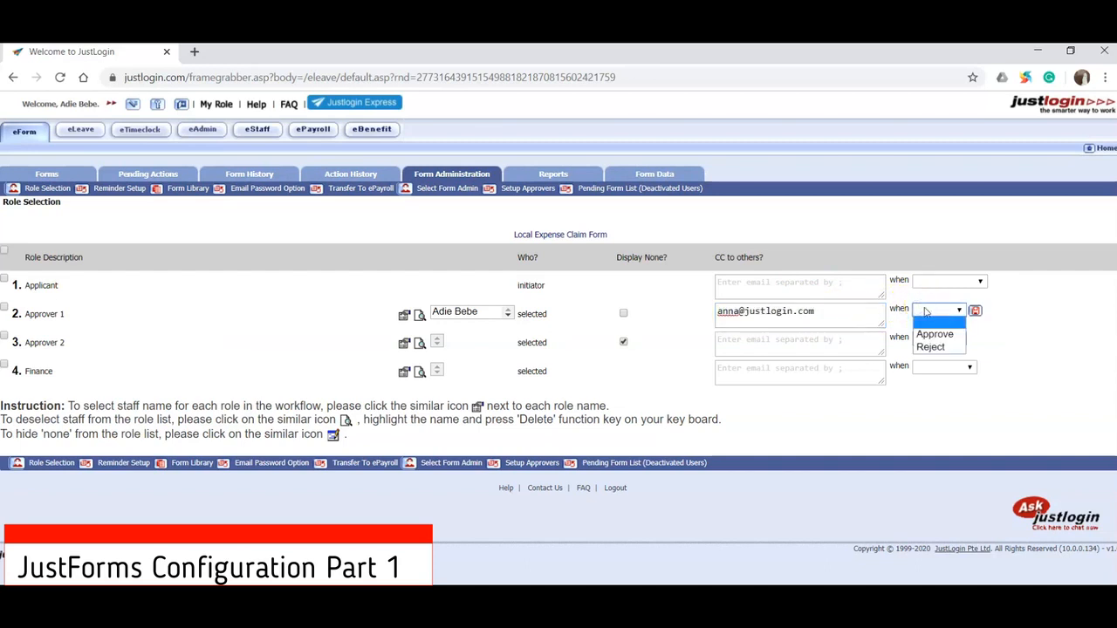
left_click(925, 335)
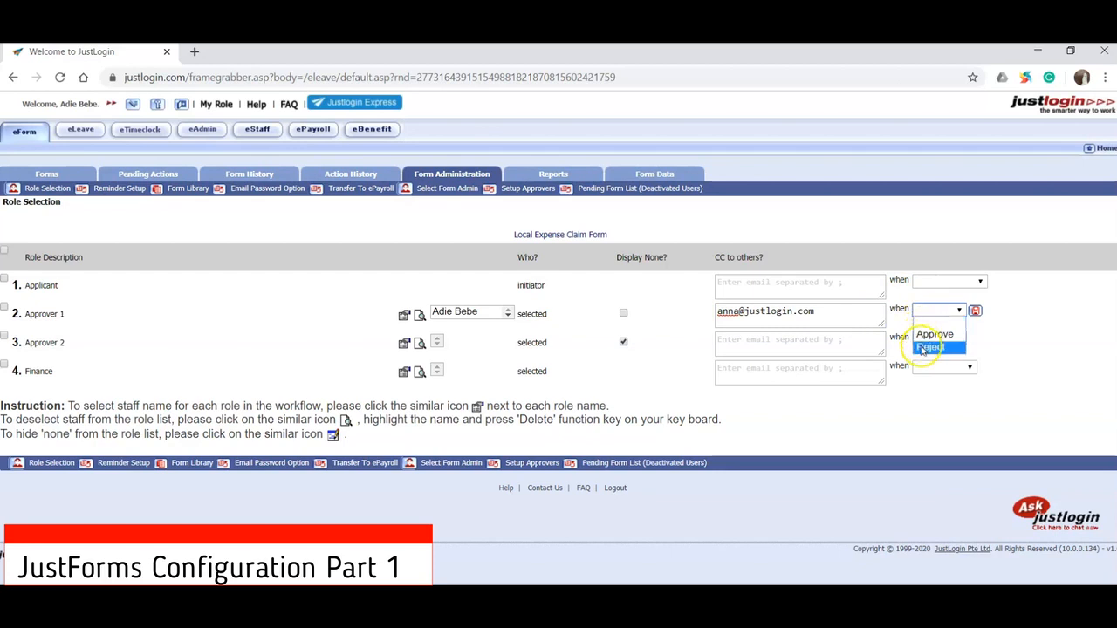
left_click(974, 312)
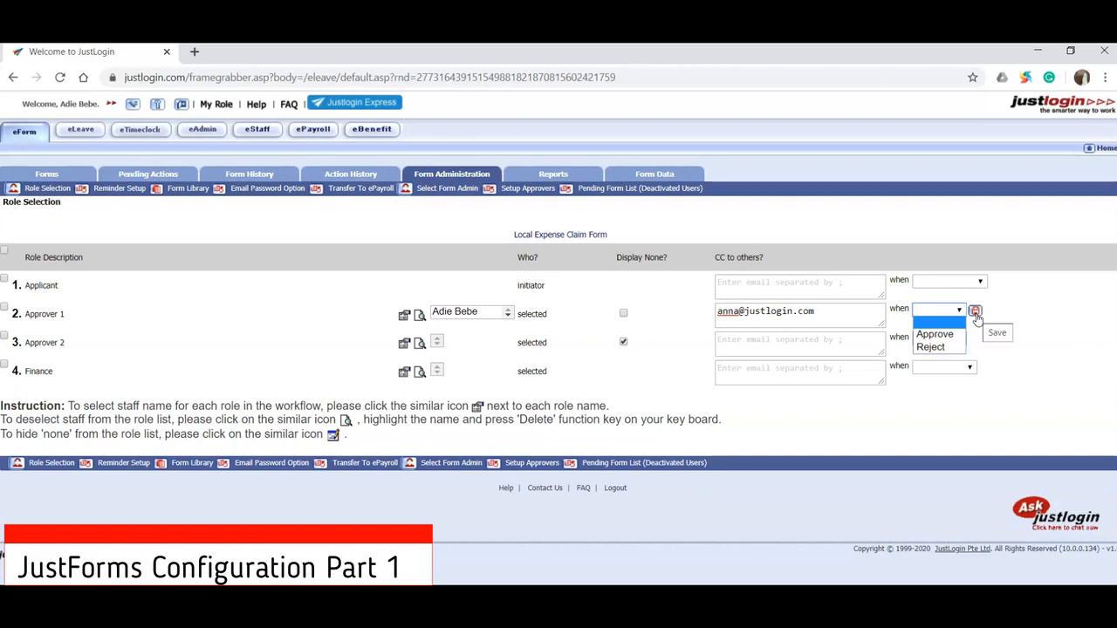
- In Setup Approvers, select all users and assign the first listed staff member as their Finance approver for the Local Expense Claim Form
left_click(538, 189)
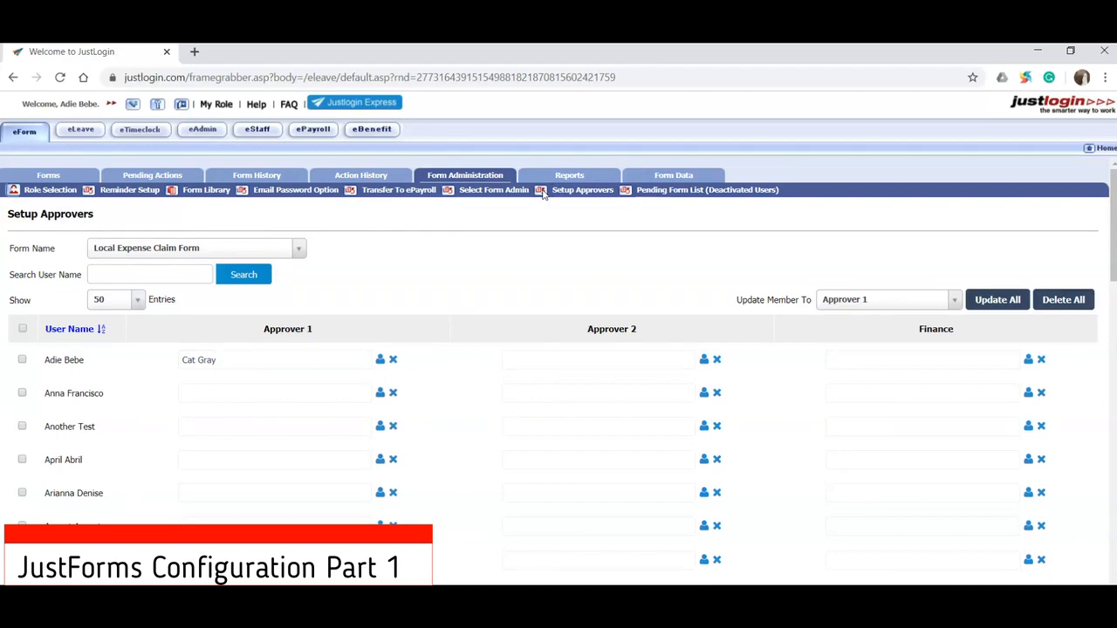
left_click(23, 328)
left_click_drag(785, 300, 874, 307)
left_click(874, 305)
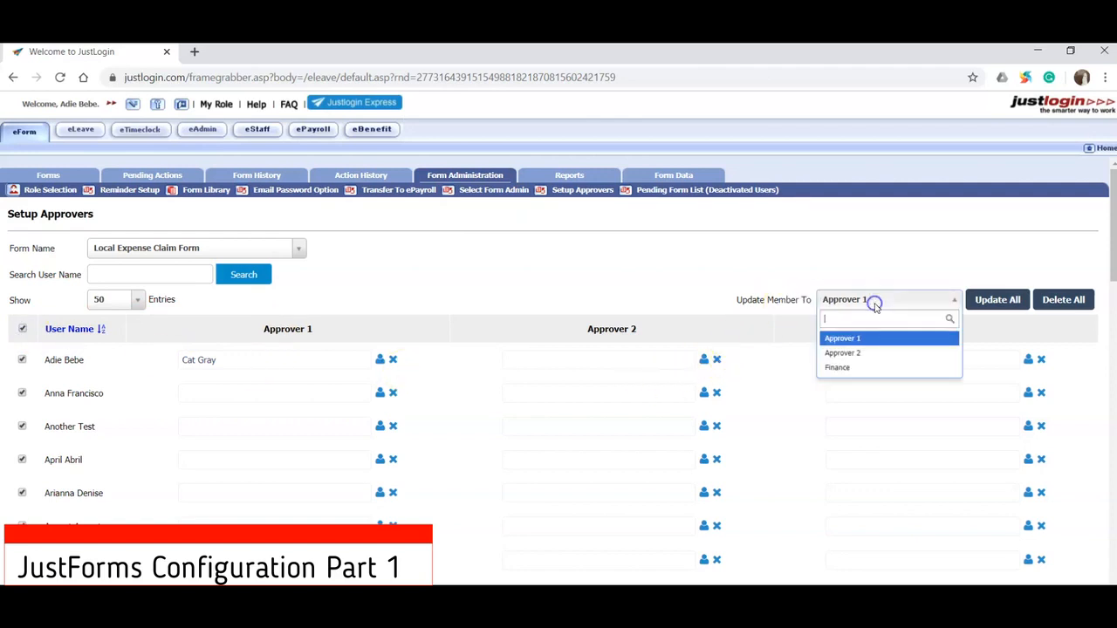
left_click(868, 365)
left_click(995, 301)
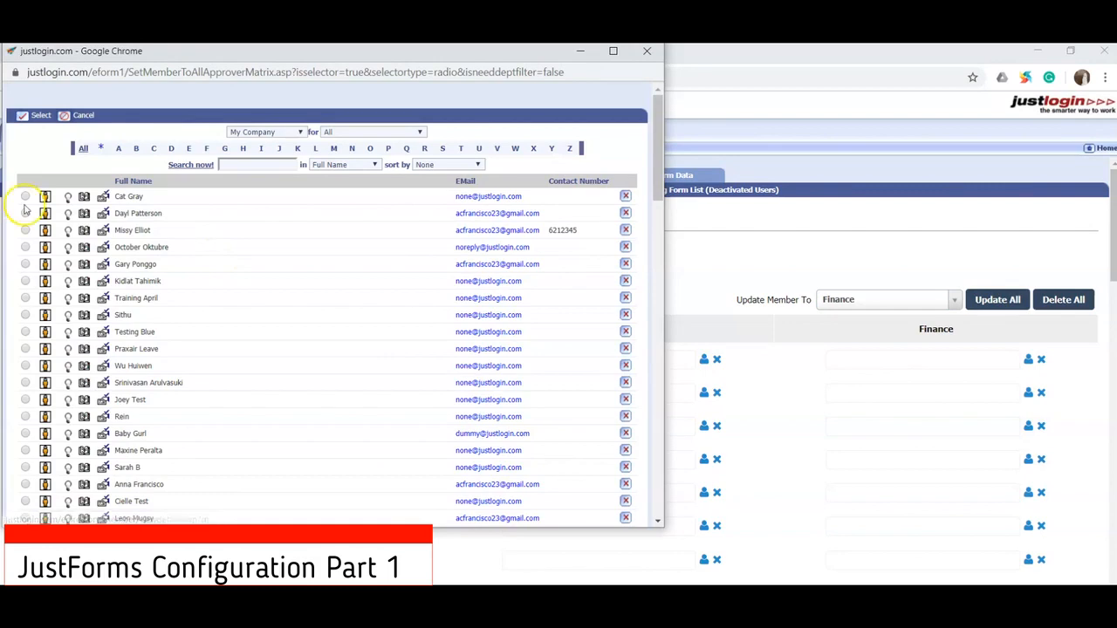
left_click(26, 196)
left_click(30, 115)
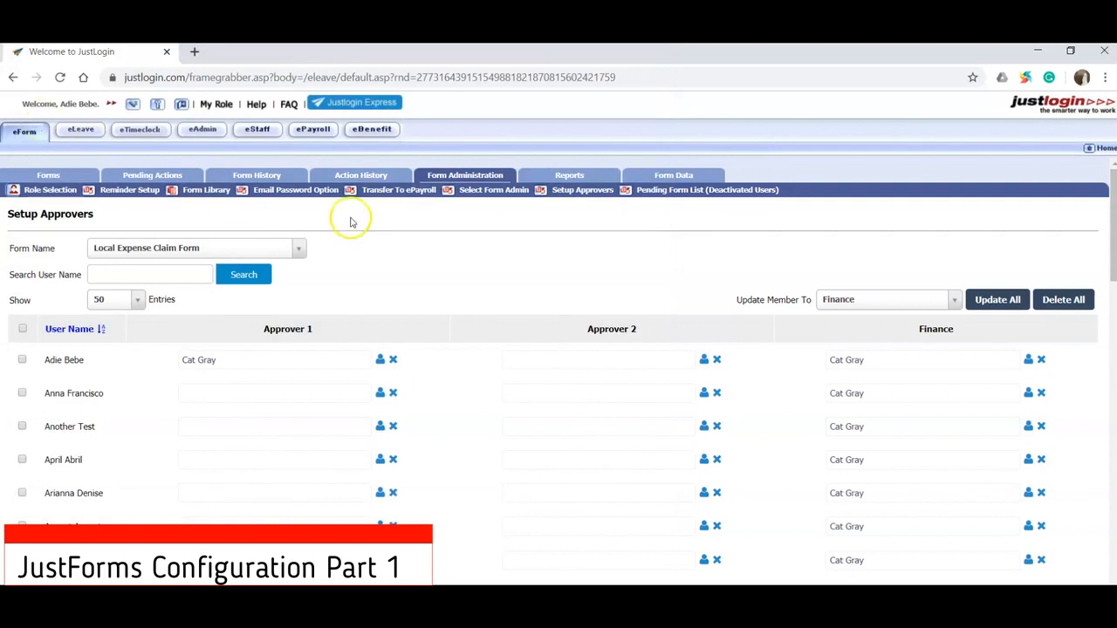
- Assign the second listed staff member as Approver 2 for the first user in the approver table
scroll(806, 382, "down", 4)
scroll(809, 384, "down", 3)
scroll(810, 384, "up", 4)
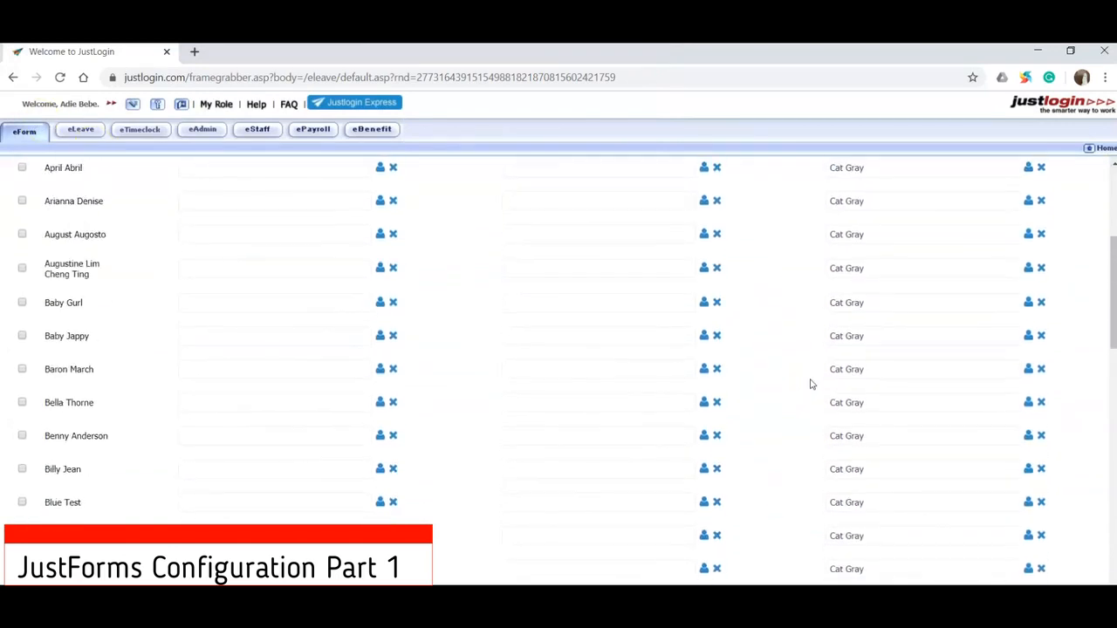
scroll(810, 384, "up", 3)
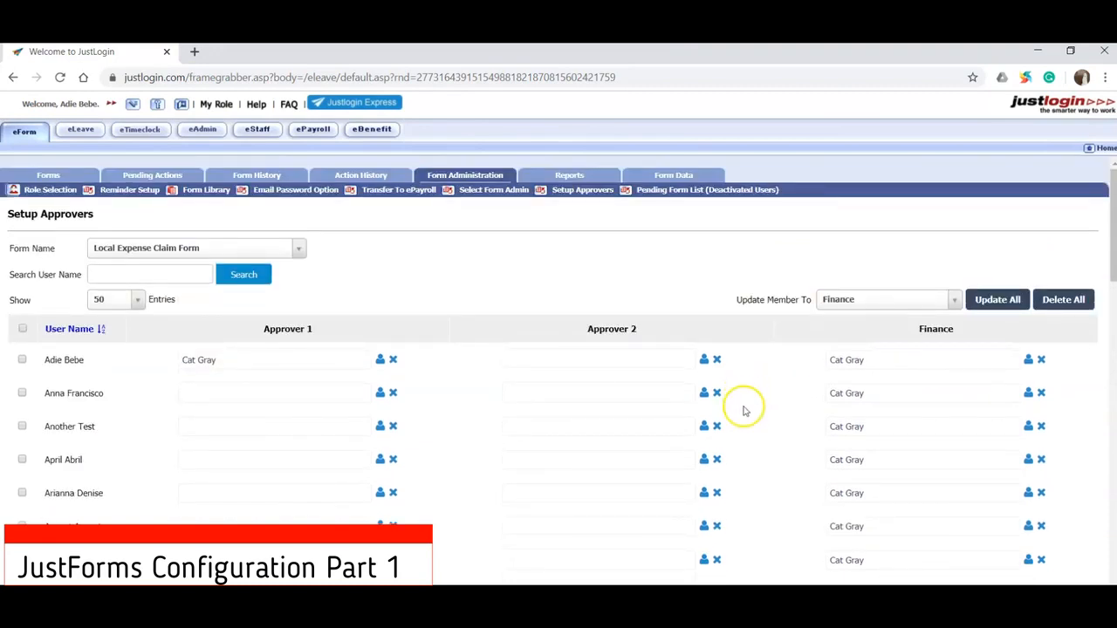
left_click(704, 359)
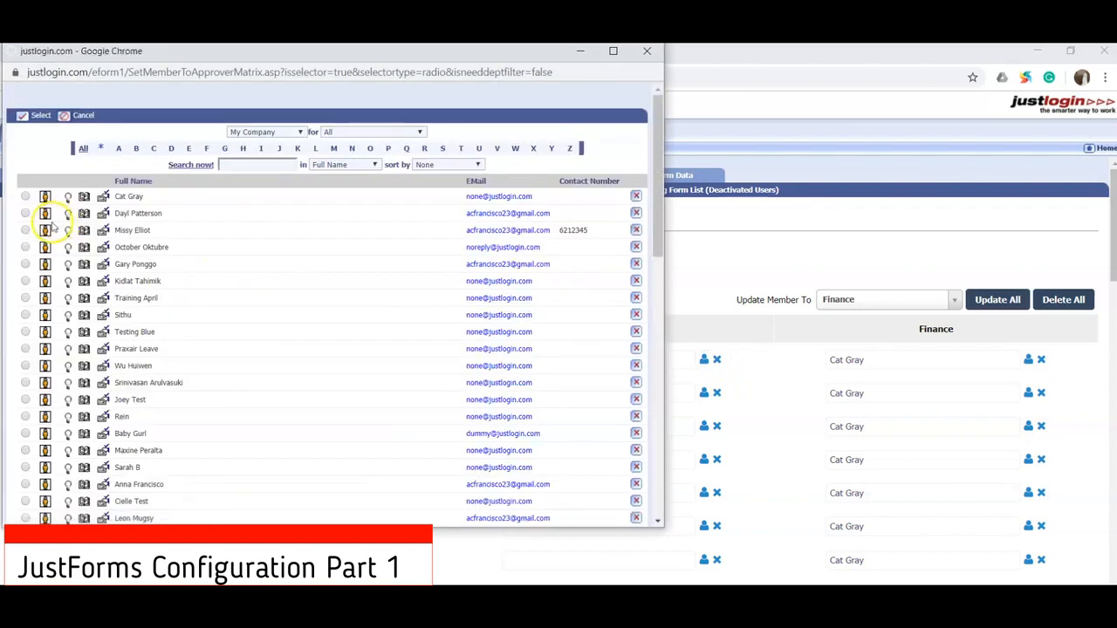
left_click(24, 214)
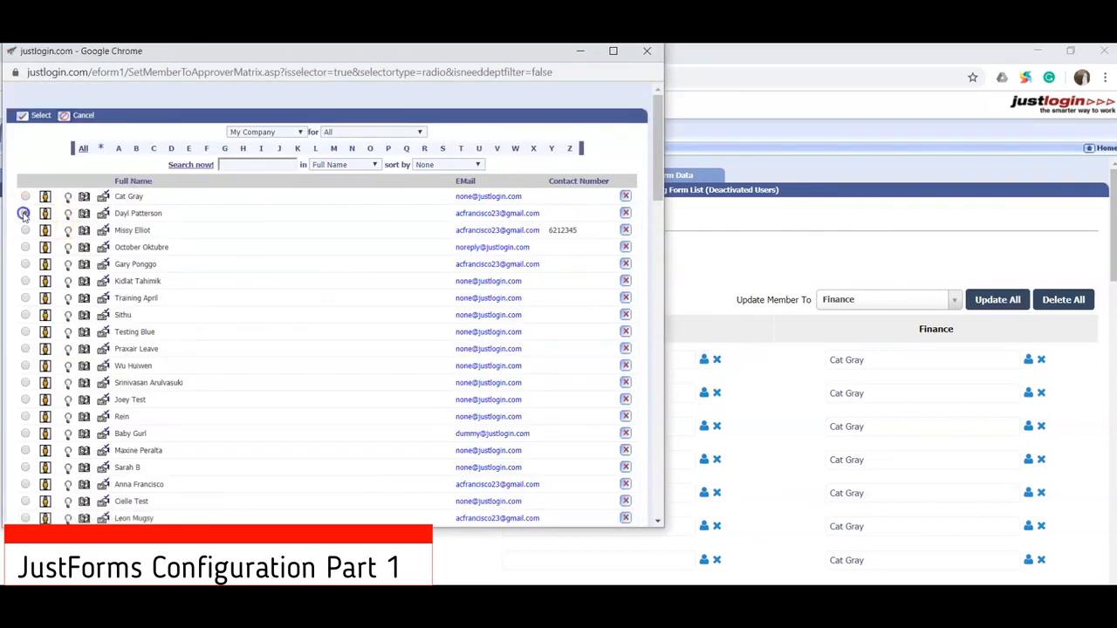
left_click(29, 111)
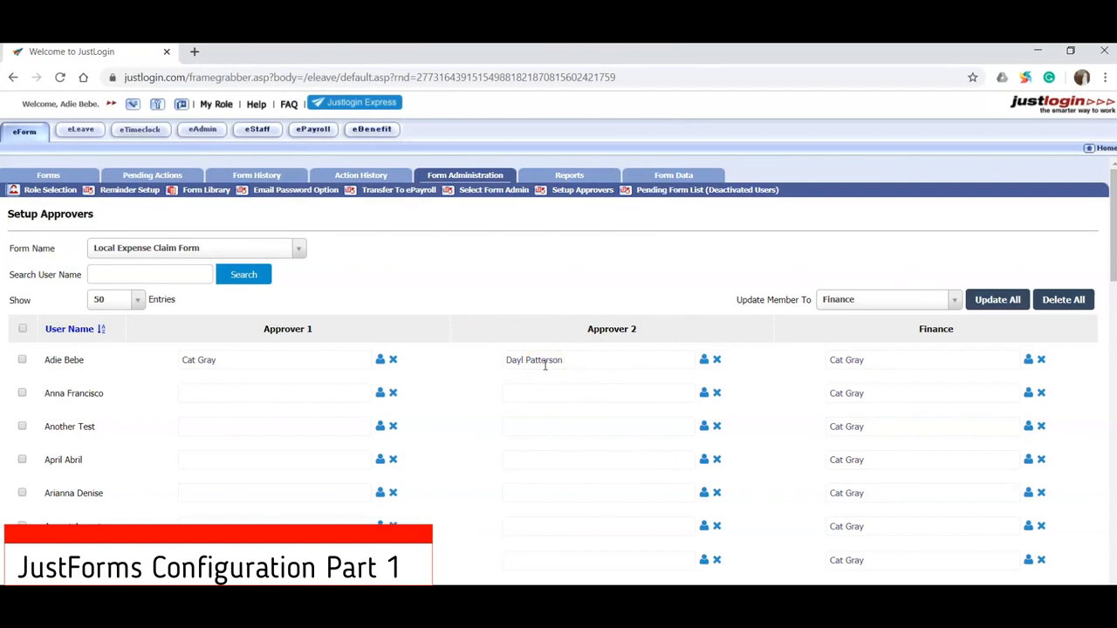
- In Reminder Setup, add an Approver 1 reminder for the Local Expense Claim Form, sent when action is pending for more than 2 days
left_click(131, 190)
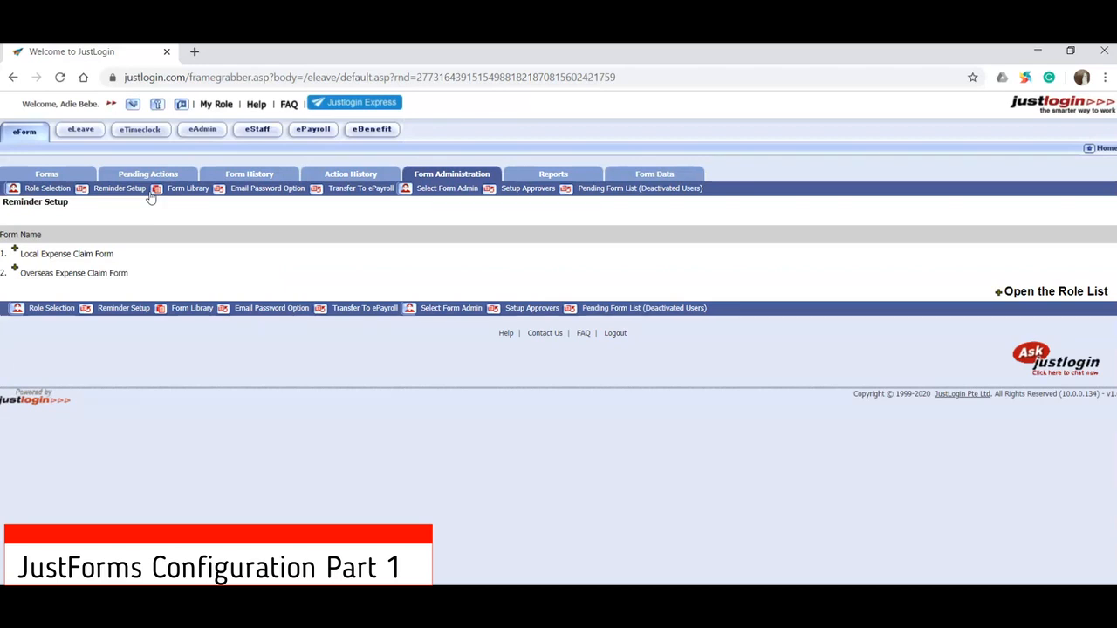
left_click(17, 251)
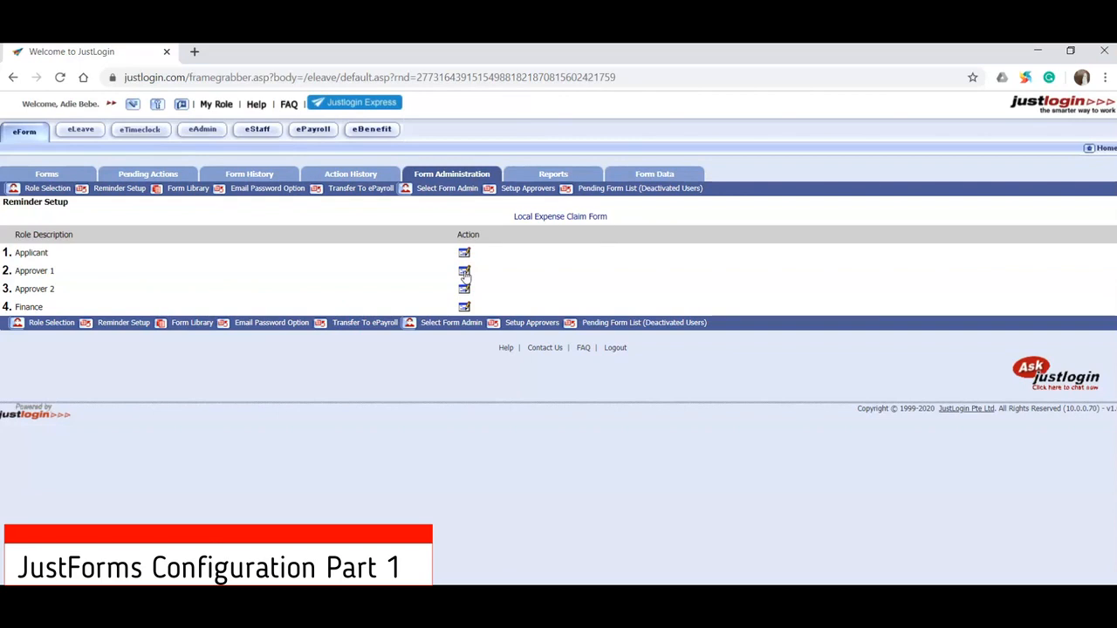
left_click(465, 272)
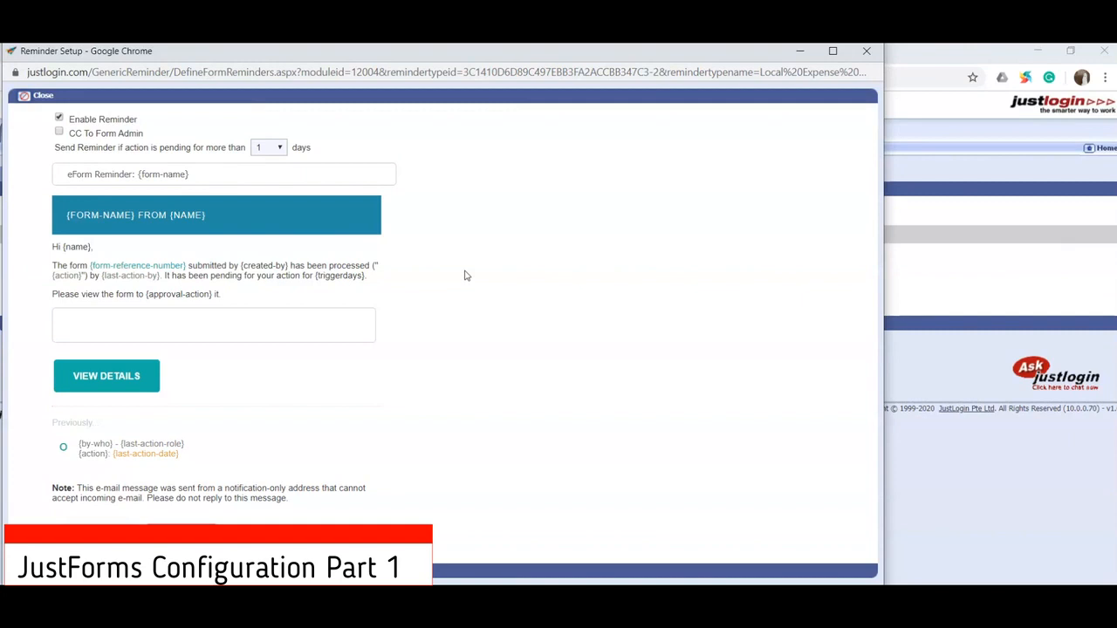
left_click_drag(91, 122, 190, 122)
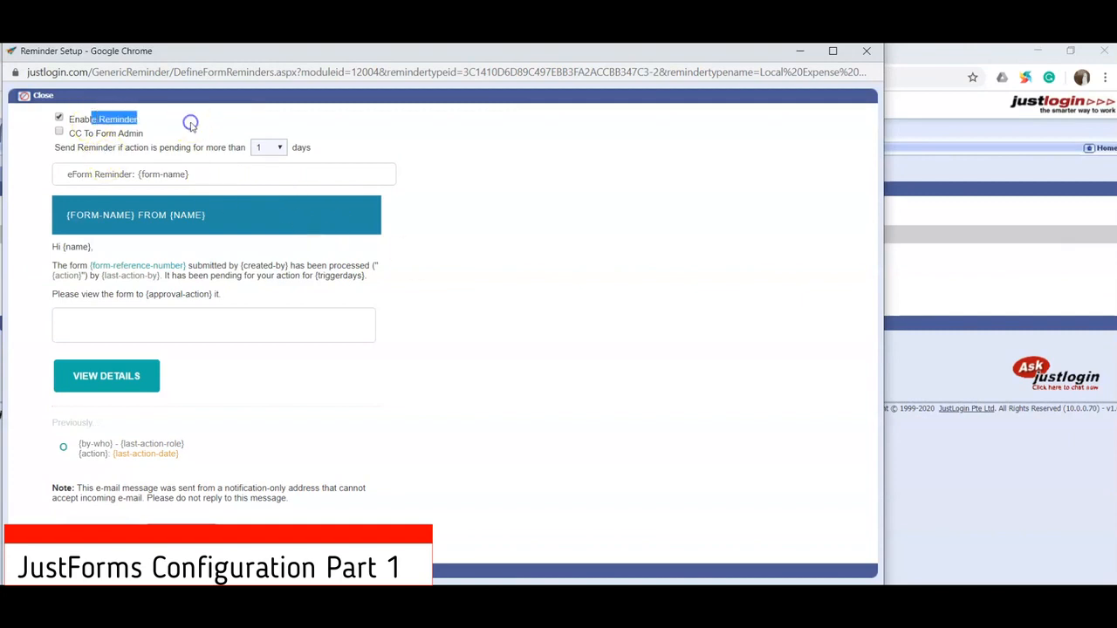
left_click_drag(68, 133, 149, 137)
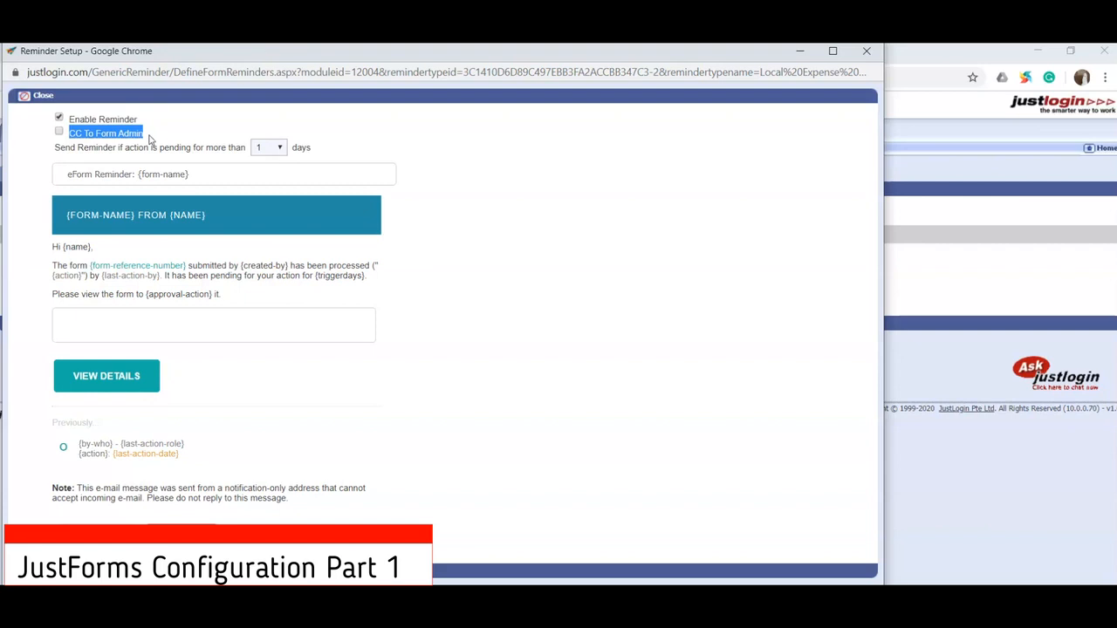
left_click(148, 152)
triple_click(149, 153)
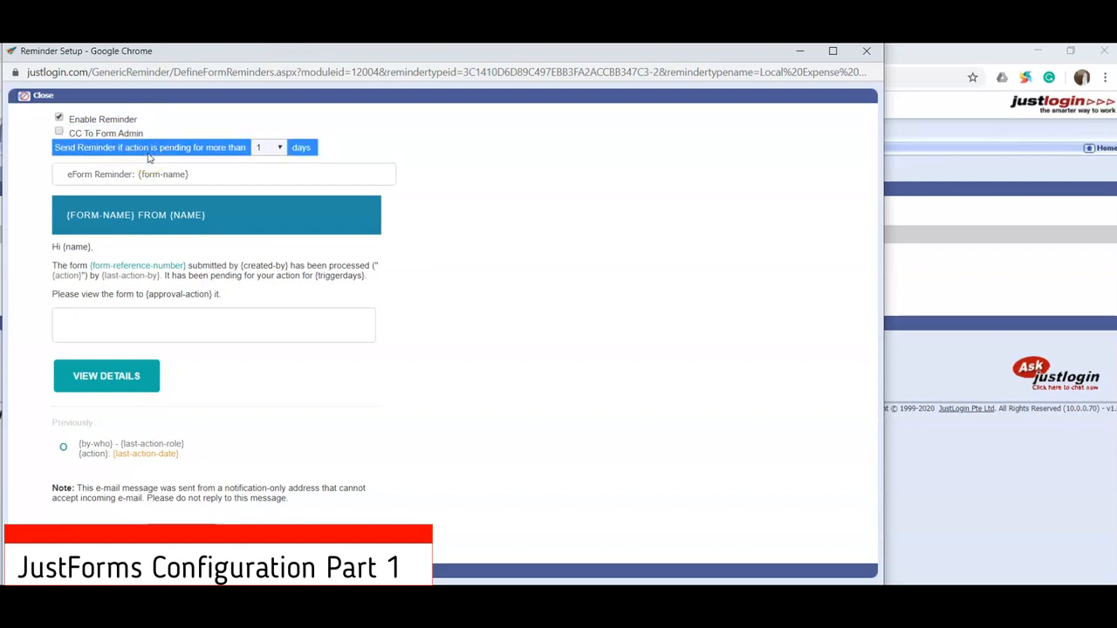
left_click(266, 148)
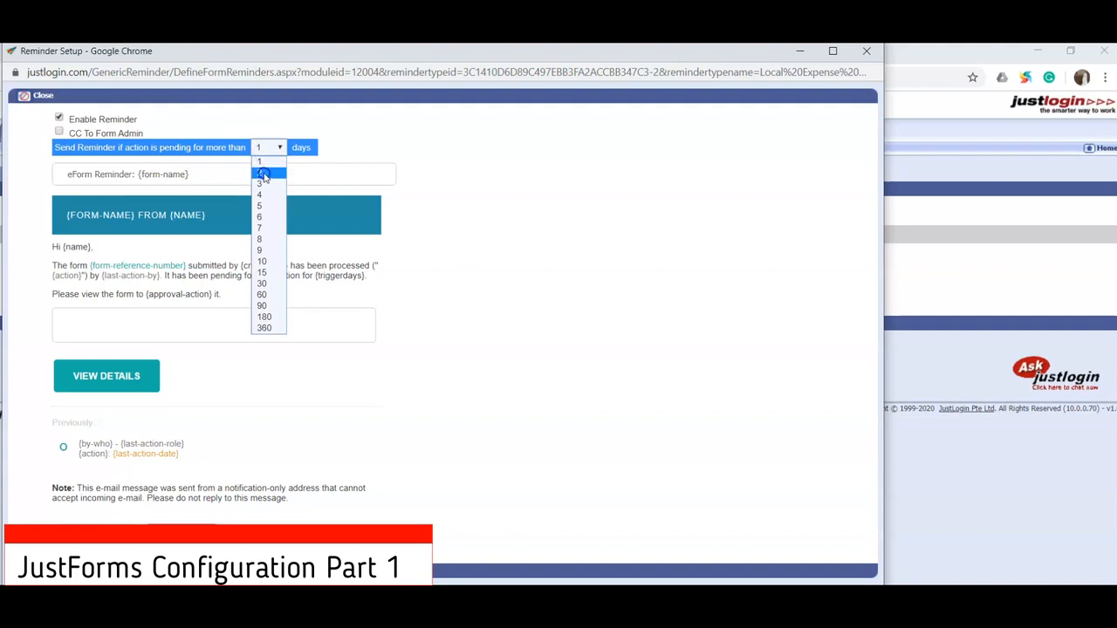
left_click(264, 174)
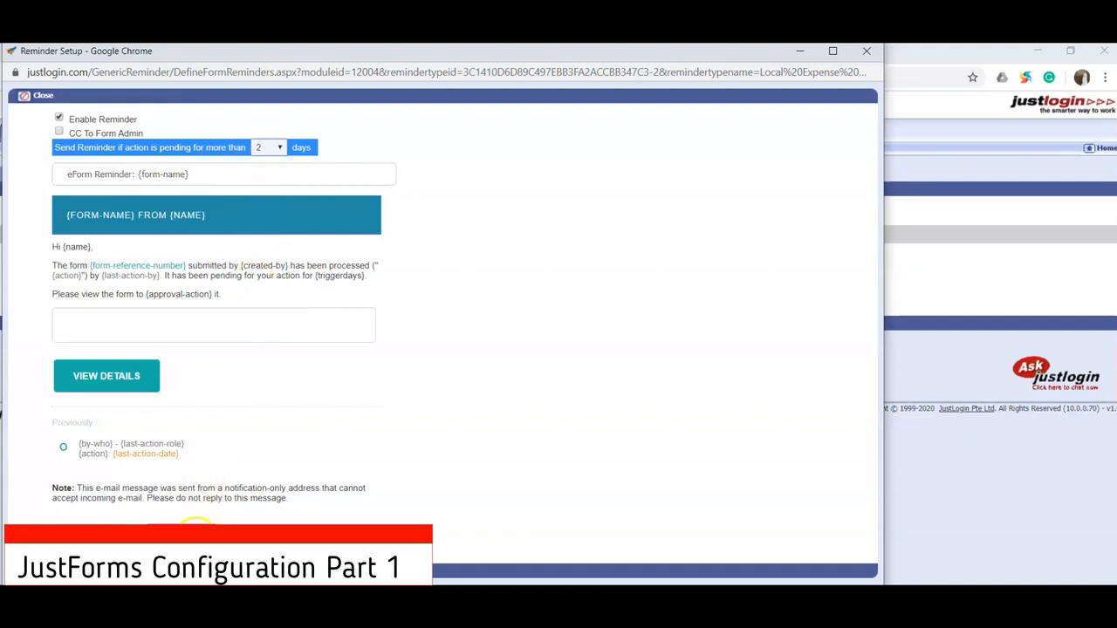
left_click(195, 523)
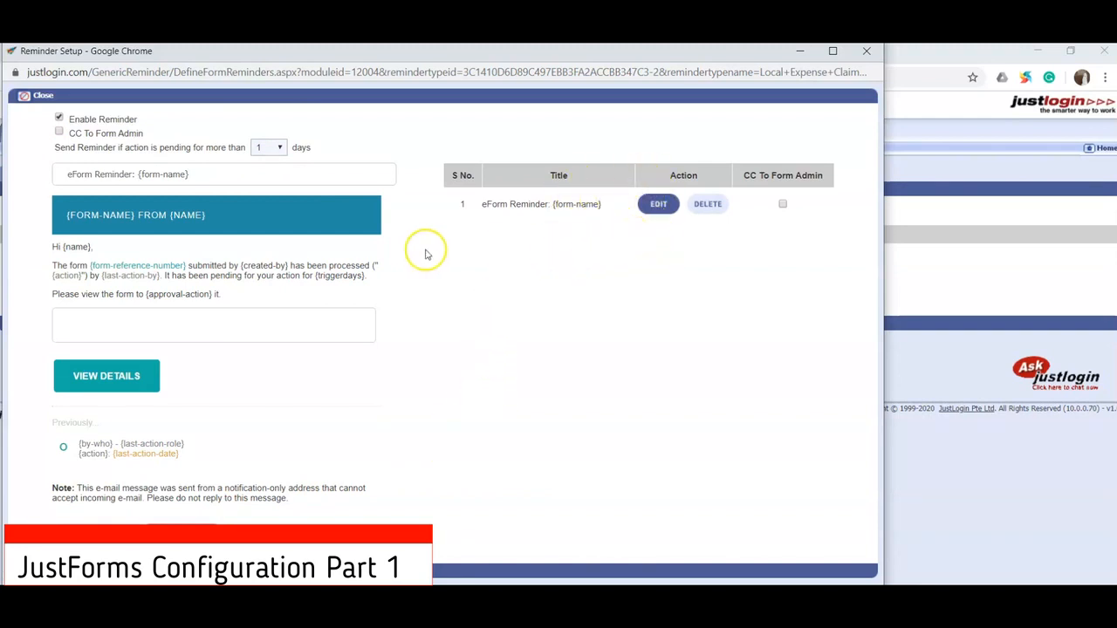
- Add a second Approver 1 reminder for actions pending more than 4 days and close the reminder window
left_click(264, 153)
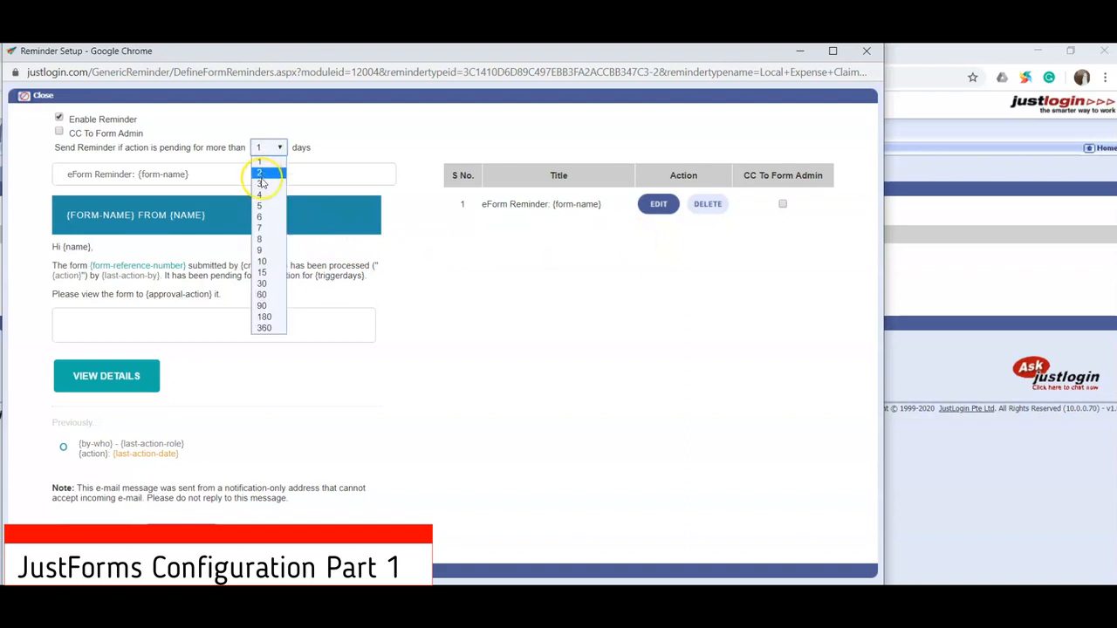
left_click(261, 193)
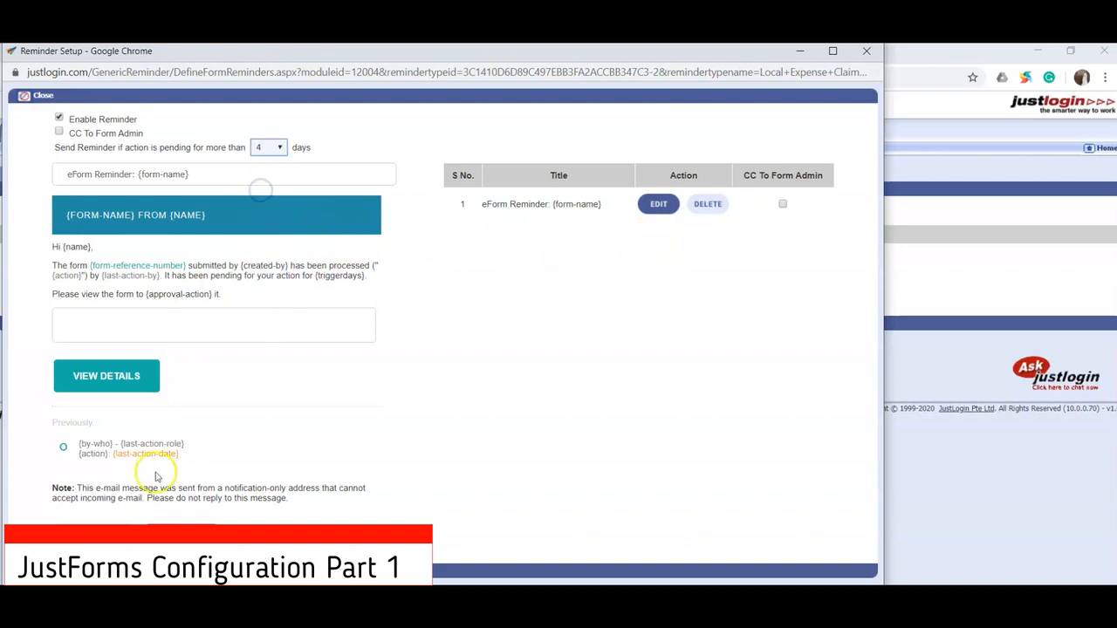
left_click(182, 527)
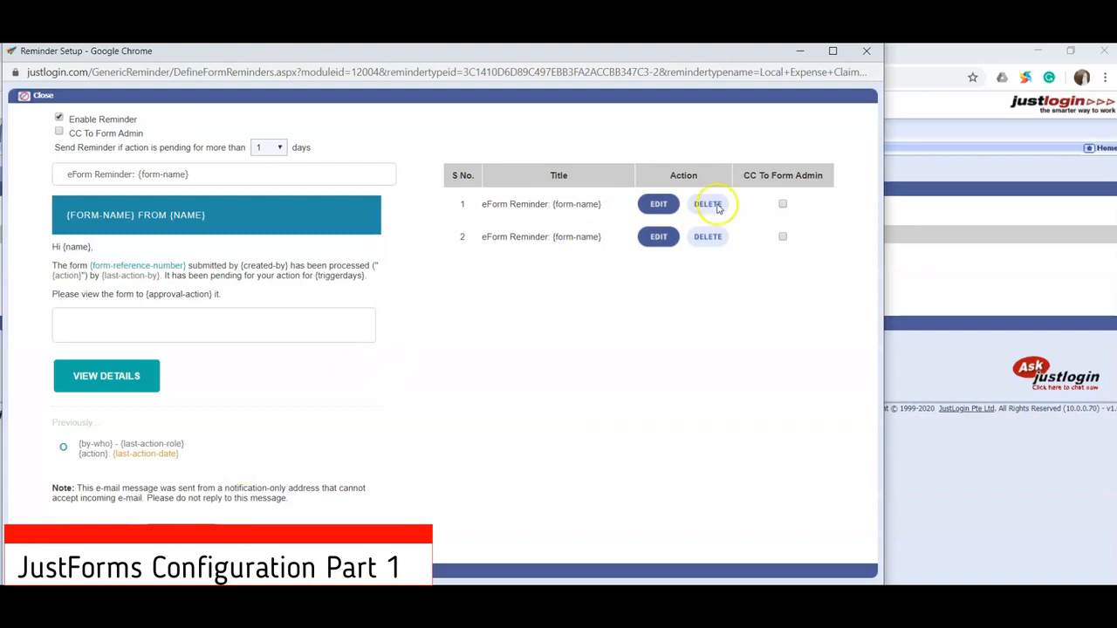
left_click(866, 51)
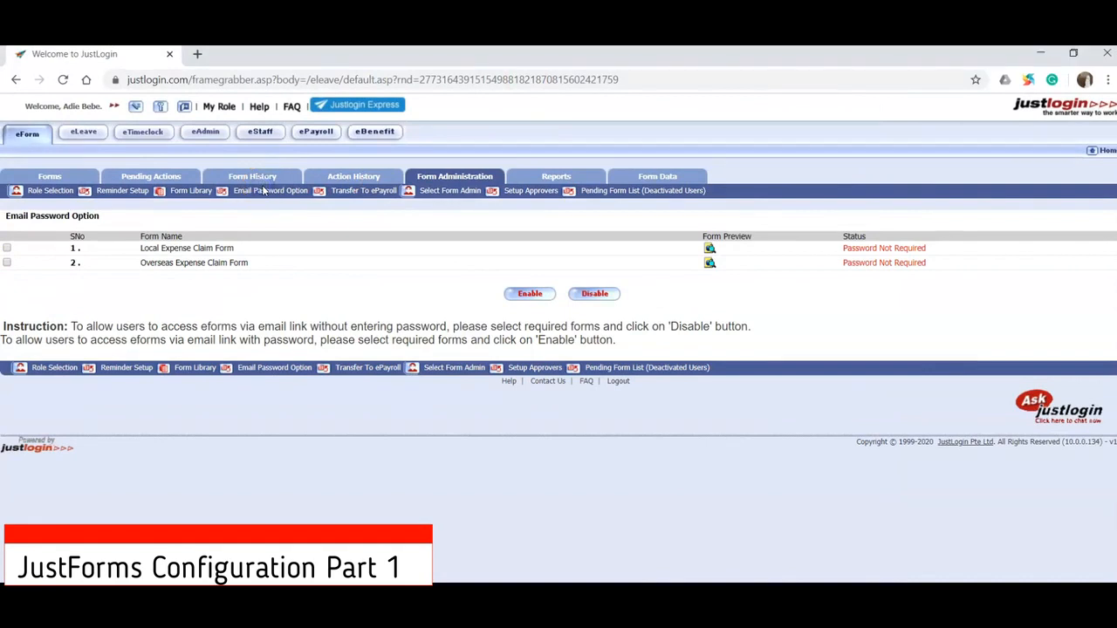
- In Email Password Option, enable email link password protection for the Local and Overseas Expense Claim Forms
left_click(264, 190)
left_click(6, 248)
left_click(6, 263)
left_click(530, 296)
left_click(634, 179)
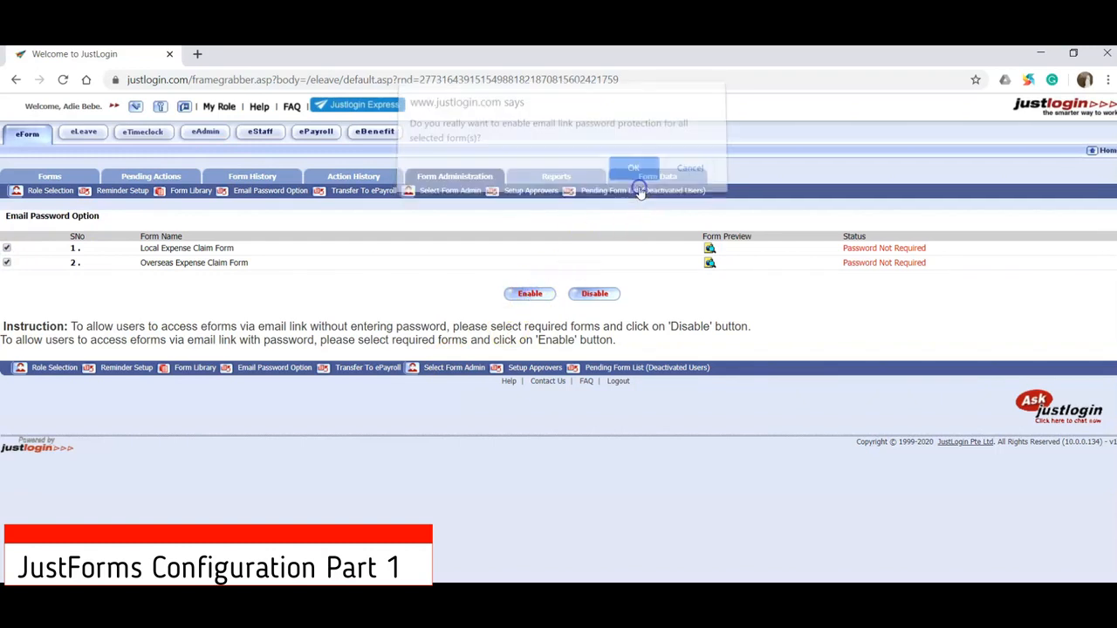